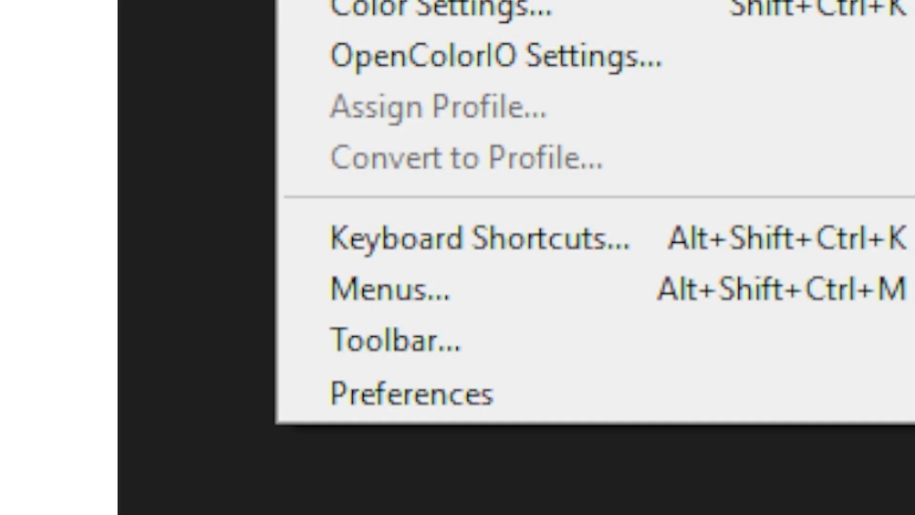
- Assign Ctrl+Q to Flip Horizontal, set Line Art to 30% opacity, and merge it with the colour layer
{"action": "left_click", "coordinate": [504, 236]}
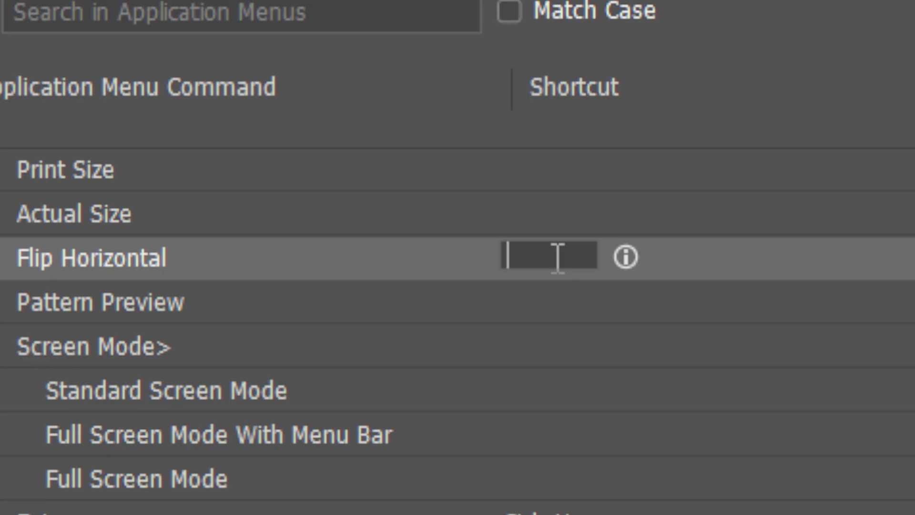
{"action": "key", "text": "ctrl+q"}
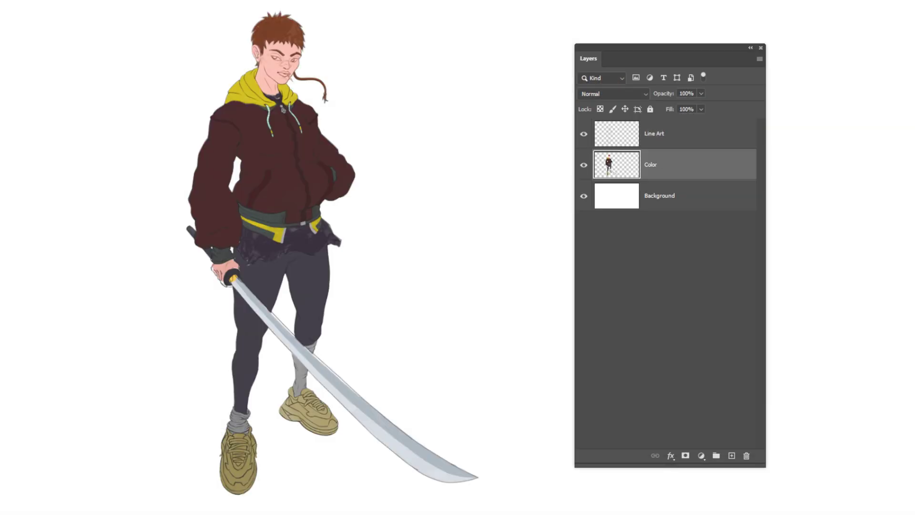
{"action": "left_click", "coordinate": [667, 134]}
{"action": "left_click", "coordinate": [702, 94]}
{"action": "left_click_drag", "start_coordinate": [704, 106], "coordinate": [669, 107]}
{"action": "right_click", "coordinate": [673, 133]}
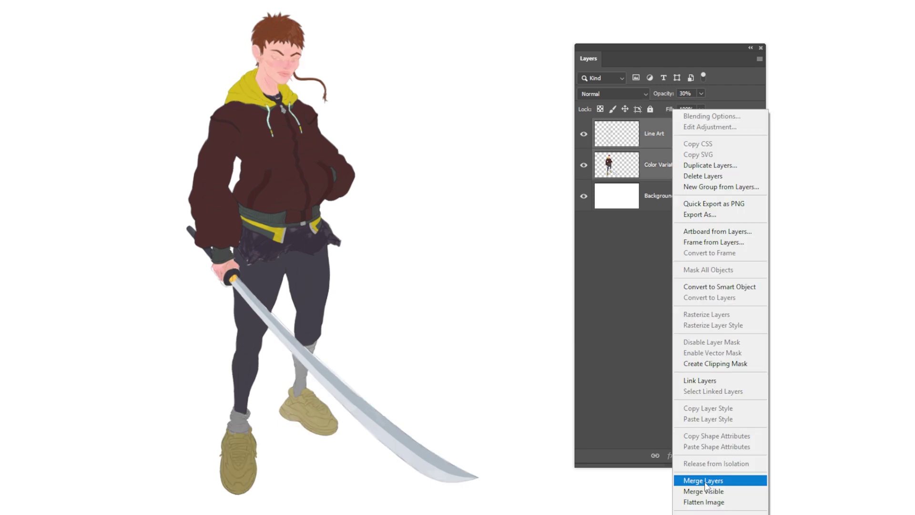
{"action": "left_click", "coordinate": [704, 481]}
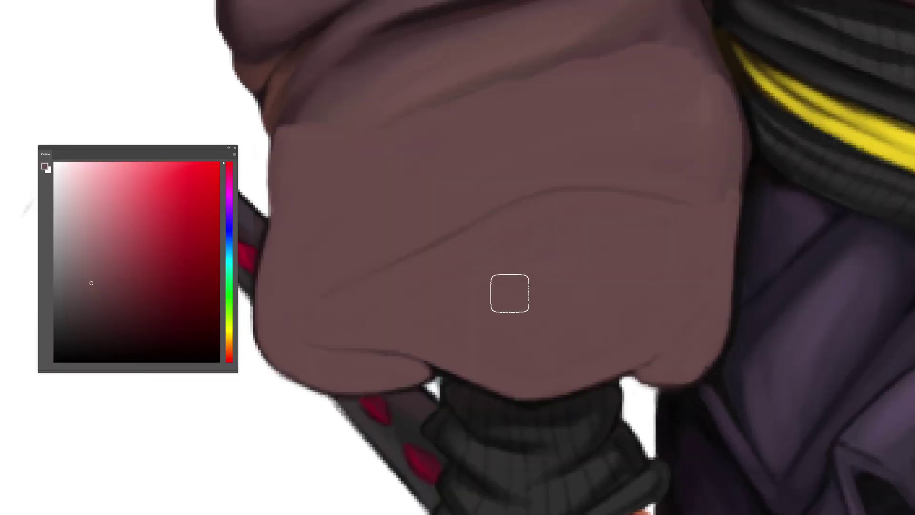
- Sample the fist colour and brush darker reddish-brown shading along the lower fist
{"action": "left_click", "coordinate": [522, 286], "text": "alt"}
{"action": "left_click_drag", "start_coordinate": [694, 265], "coordinate": [638, 354]}
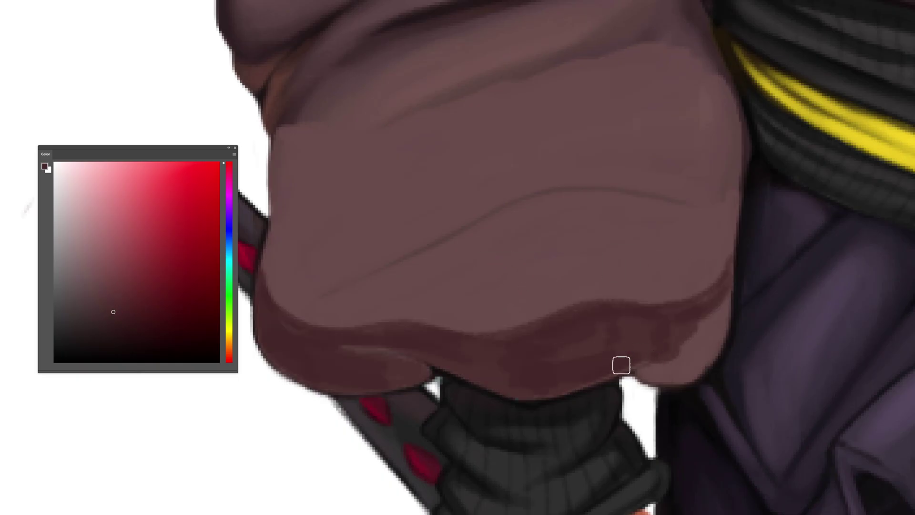
{"action": "left_click", "coordinate": [690, 271], "text": "alt"}
{"action": "key", "text": "bracketright"}
{"action": "key", "text": "bracketright"}
{"action": "key", "text": "bracketright"}
{"action": "key", "text": "bracketright"}
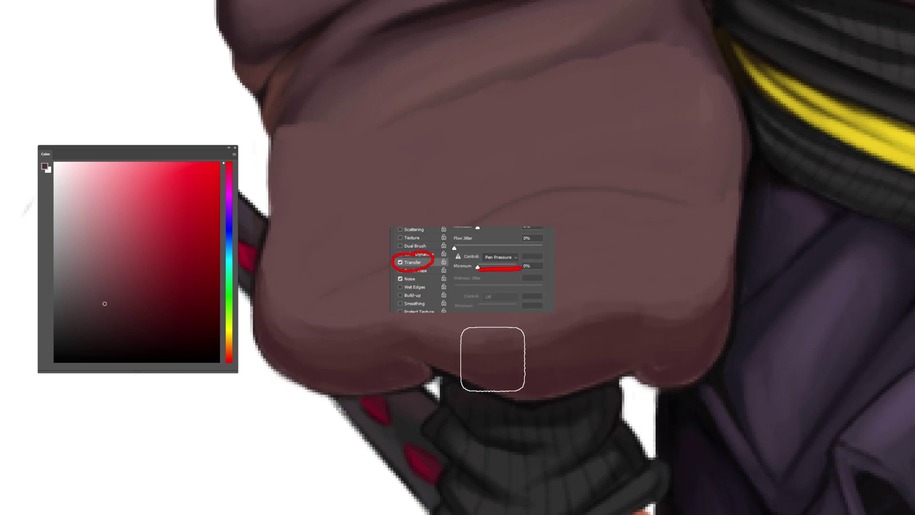
{"action": "left_click", "coordinate": [368, 322], "text": "alt"}
{"action": "left_click", "coordinate": [279, 290], "text": "alt"}
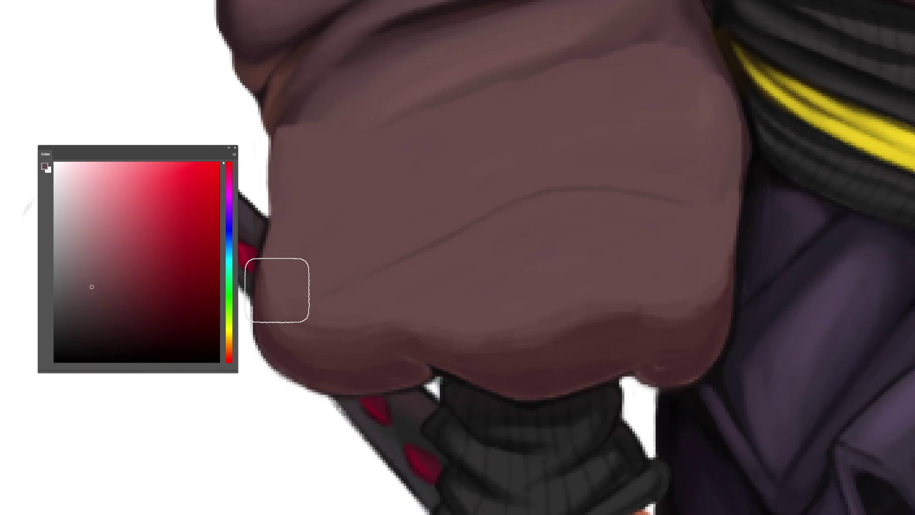
- With a smaller brush, paint dark shadow along the fist's lower and lower-right edges
{"action": "key", "text": "bracketleft"}
{"action": "key", "text": "bracketleft"}
{"action": "key", "text": "bracketleft"}
{"action": "key", "text": "bracketleft"}
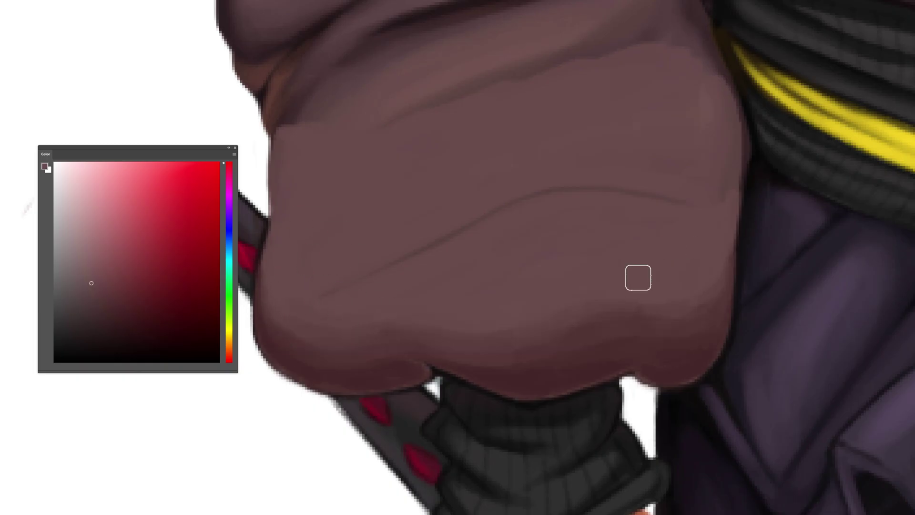
{"action": "left_click", "coordinate": [377, 373], "text": "alt"}
{"action": "left_click_drag", "start_coordinate": [353, 351], "coordinate": [407, 380]}
{"action": "left_click_drag", "start_coordinate": [339, 347], "coordinate": [398, 364]}
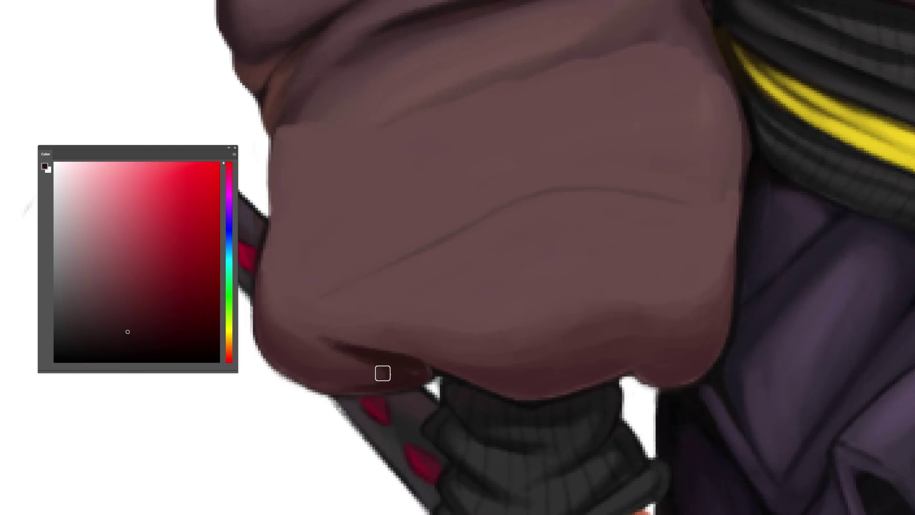
{"action": "left_click_drag", "start_coordinate": [634, 377], "coordinate": [705, 356]}
{"action": "left_click", "coordinate": [360, 382], "text": "alt"}
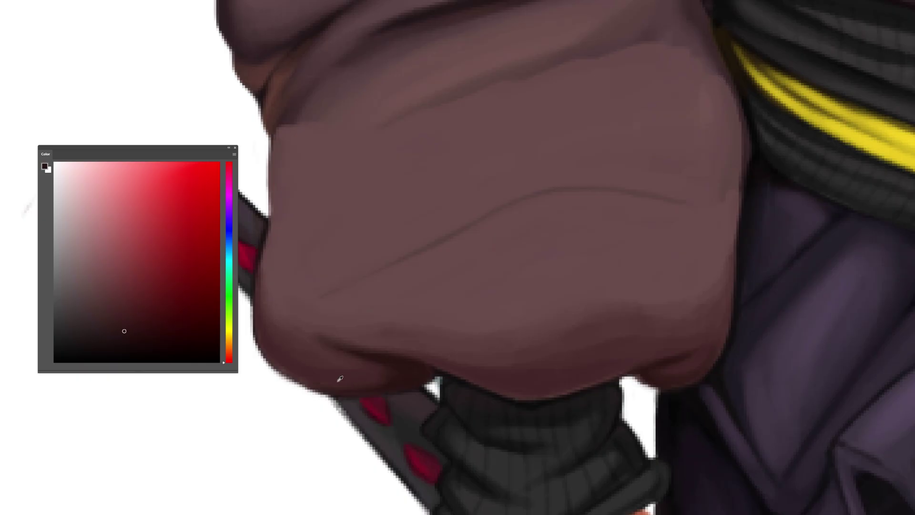
- Paint a pinkish rim light along the fist's bottom and light pink highlights across its middle
{"action": "left_click", "coordinate": [352, 374], "text": "alt"}
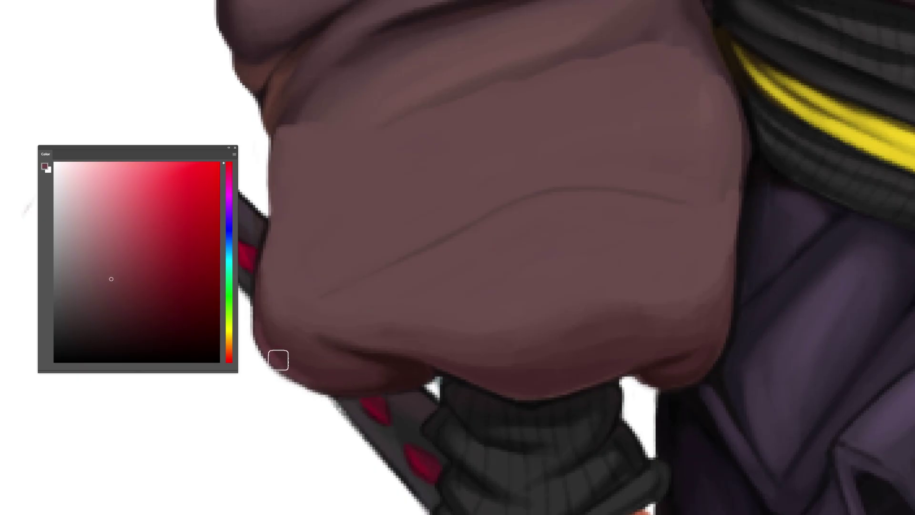
{"action": "mouse_move", "coordinate": [278, 360]}
{"action": "left_mouse_down"}
{"action": "mouse_move", "coordinate": [331, 386]}
{"action": "mouse_move", "coordinate": [377, 388]}
{"action": "mouse_move", "coordinate": [439, 372]}
{"action": "mouse_move", "coordinate": [703, 370]}
{"action": "left_mouse_up"}
{"action": "left_click", "coordinate": [537, 279], "text": "alt"}
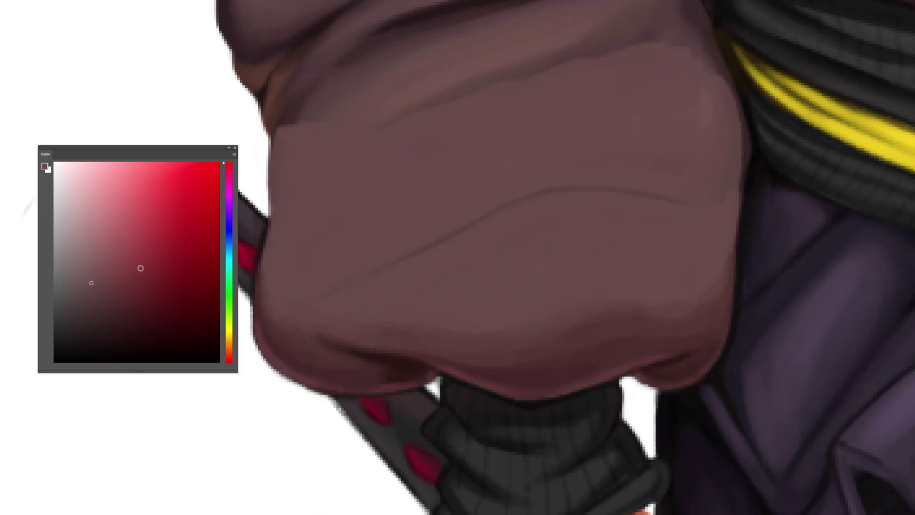
{"action": "mouse_move", "coordinate": [556, 294]}
{"action": "left_mouse_down"}
{"action": "mouse_move", "coordinate": [575, 280]}
{"action": "mouse_move", "coordinate": [636, 277]}
{"action": "mouse_move", "coordinate": [589, 300]}
{"action": "mouse_move", "coordinate": [524, 249]}
{"action": "mouse_move", "coordinate": [422, 304]}
{"action": "mouse_move", "coordinate": [397, 284]}
{"action": "mouse_move", "coordinate": [431, 320]}
{"action": "mouse_move", "coordinate": [544, 299]}
{"action": "mouse_move", "coordinate": [443, 282]}
{"action": "mouse_move", "coordinate": [308, 308]}
{"action": "mouse_move", "coordinate": [267, 282]}
{"action": "mouse_move", "coordinate": [315, 297]}
{"action": "left_mouse_up"}
- Paint a hard dark diagonal slash across the sphere's highlight and sample near-white for its edge
{"action": "left_click", "coordinate": [315, 297], "text": "alt"}
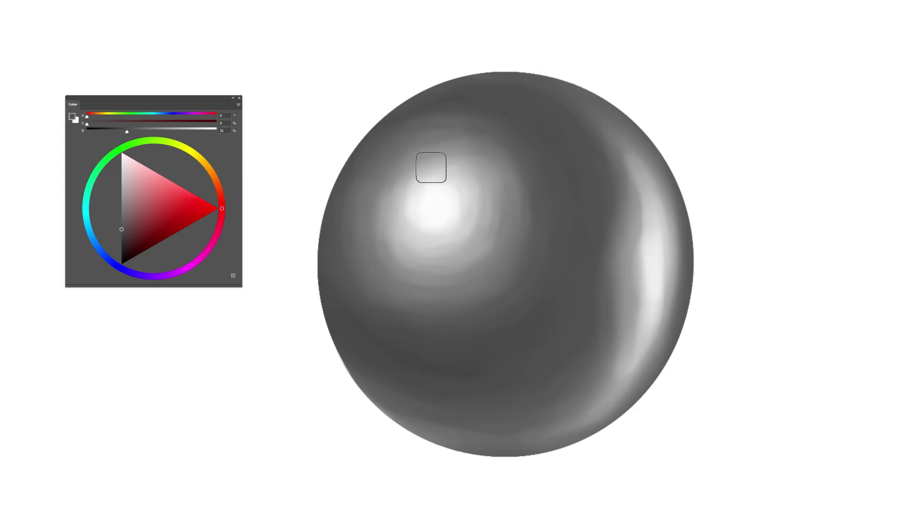
{"action": "left_click_drag", "start_coordinate": [431, 168], "coordinate": [501, 227]}
{"action": "left_click", "coordinate": [425, 201], "text": "alt"}
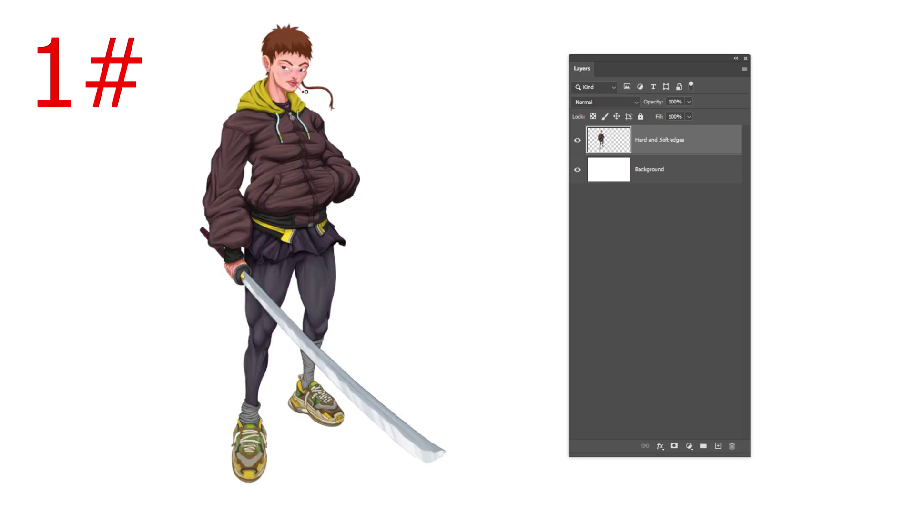
- Repaint the character's eyes open and colour the lips on the Hard and Soft edges layer
{"action": "left_click_drag", "start_coordinate": [245, 43], "coordinate": [319, 93]}
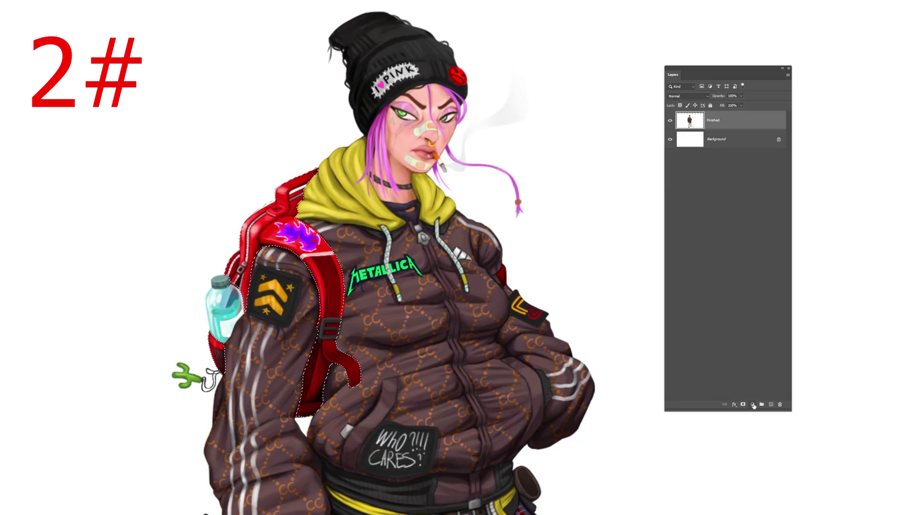
- Add a Hue/Saturation adjustment layer and shift Hue to about +170 to turn the backpack teal
{"action": "left_click", "coordinate": [753, 405]}
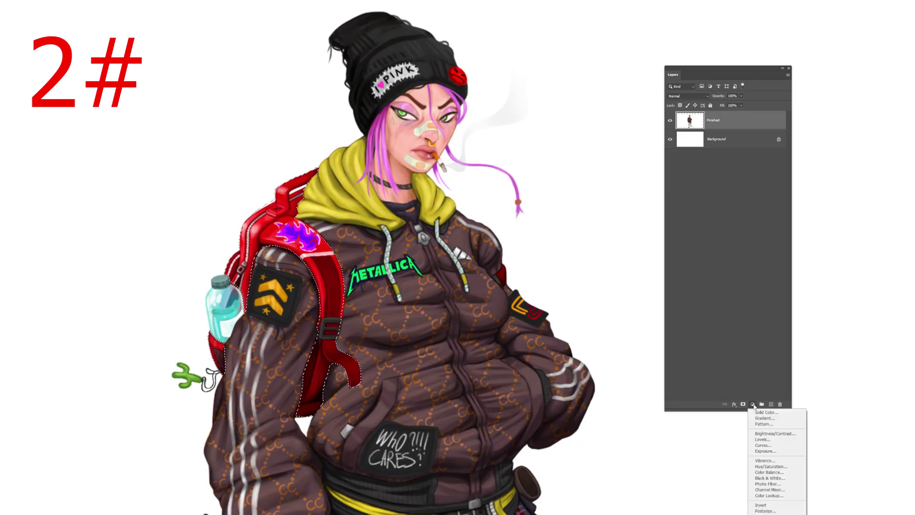
{"action": "left_click", "coordinate": [771, 466]}
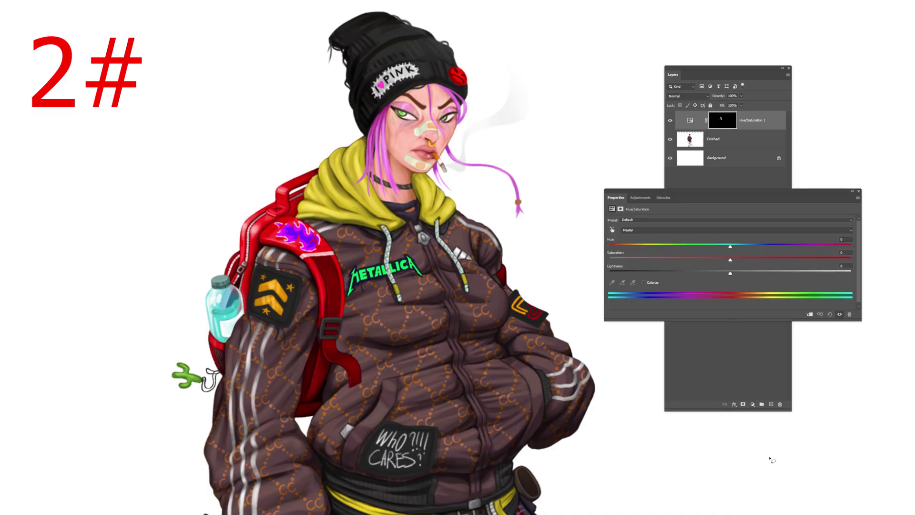
{"action": "mouse_move", "coordinate": [730, 248]}
{"action": "left_mouse_down"}
{"action": "mouse_move", "coordinate": [847, 245]}
{"action": "mouse_move", "coordinate": [626, 261]}
{"action": "mouse_move", "coordinate": [835, 252]}
{"action": "mouse_move", "coordinate": [821, 253]}
{"action": "left_mouse_up"}
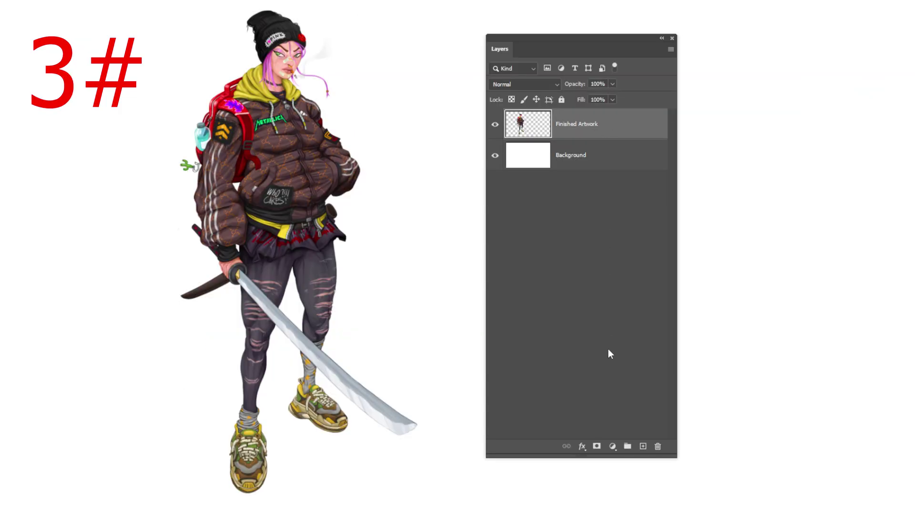
- Add a Hue/Saturation layer at Saturation -100 for greyscale, then a Levels adjustment layer
{"action": "left_click", "coordinate": [613, 446]}
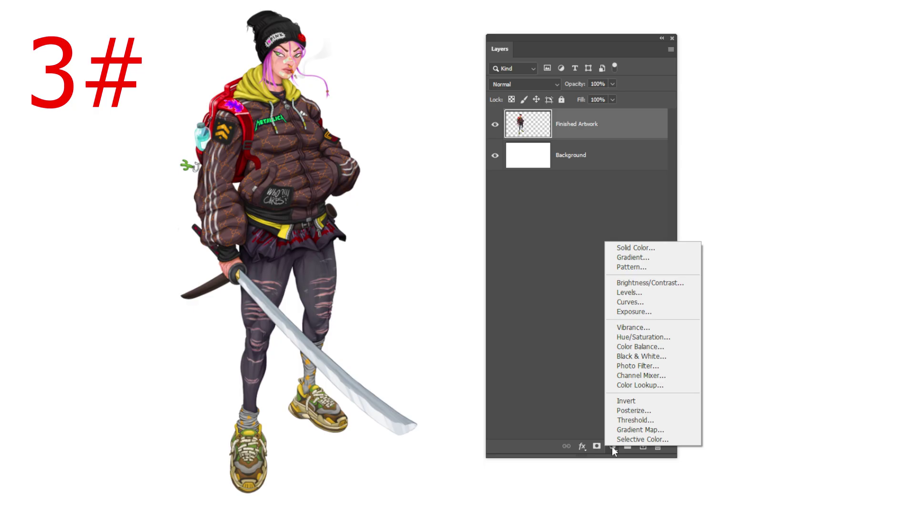
{"action": "left_click", "coordinate": [639, 337]}
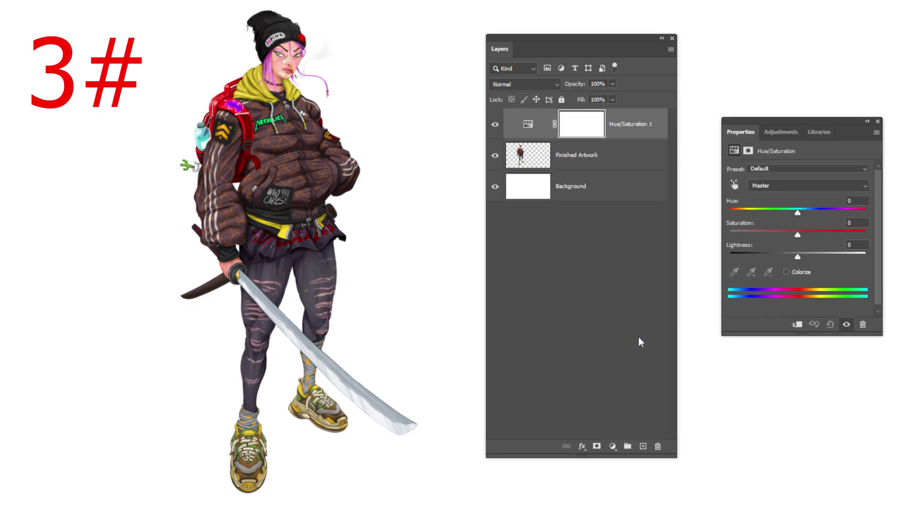
{"action": "left_click_drag", "start_coordinate": [798, 234], "coordinate": [722, 236]}
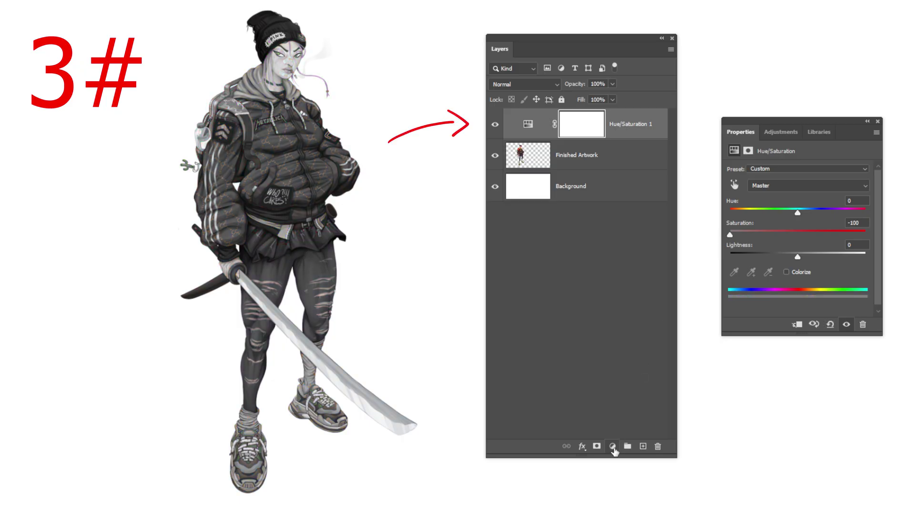
{"action": "left_click", "coordinate": [613, 447]}
{"action": "left_click", "coordinate": [629, 294]}
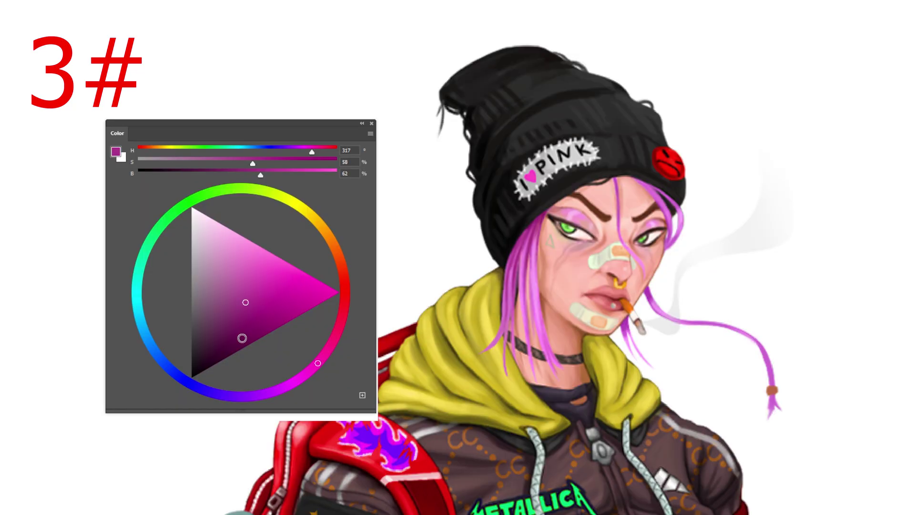
- Move the Color panel triangle marker to a deeper magenta at H 317, S 85%, B 40%
{"action": "left_click_drag", "start_coordinate": [242, 337], "coordinate": [243, 340]}
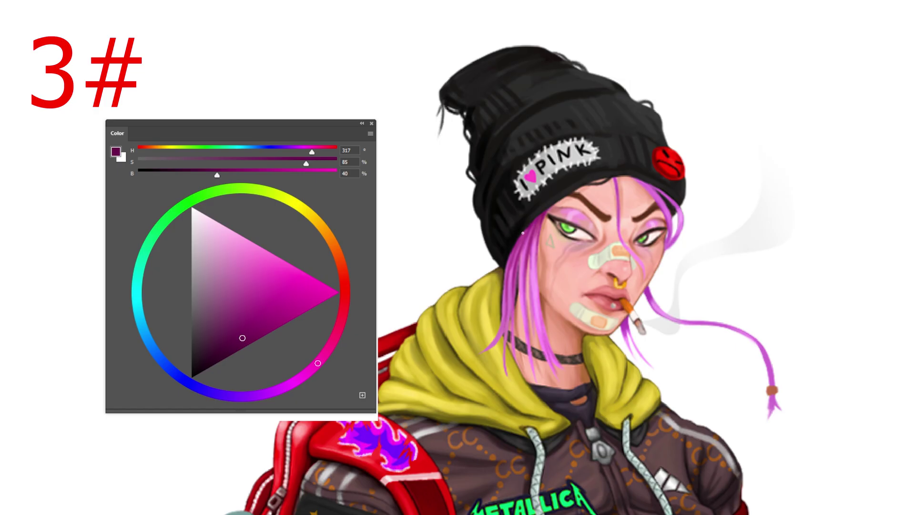